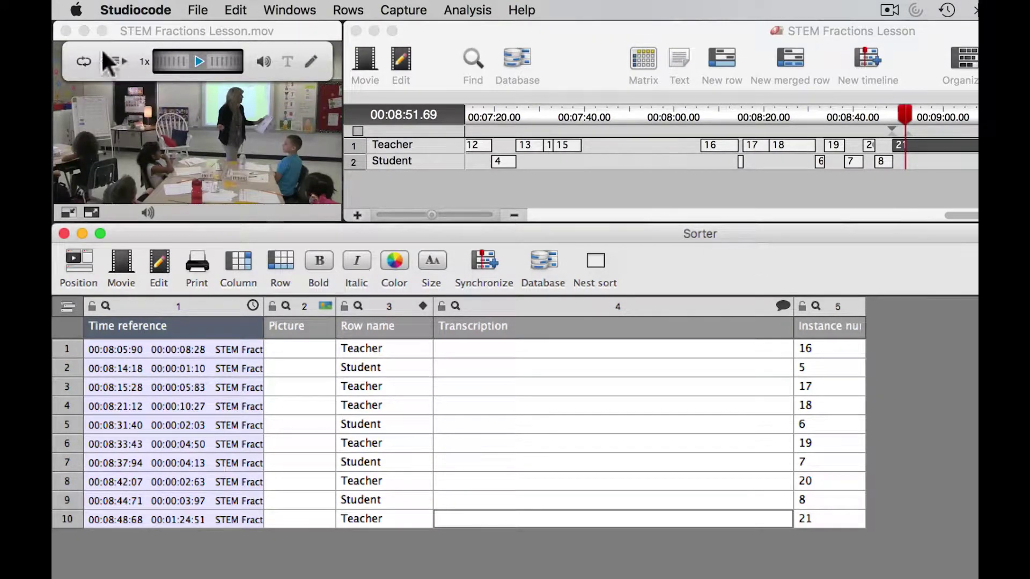
Switch to System Preferences and enable "Use F1, F2, etc. keys as standard function keys" in the Keyboard settings.
left_click(76, 11)
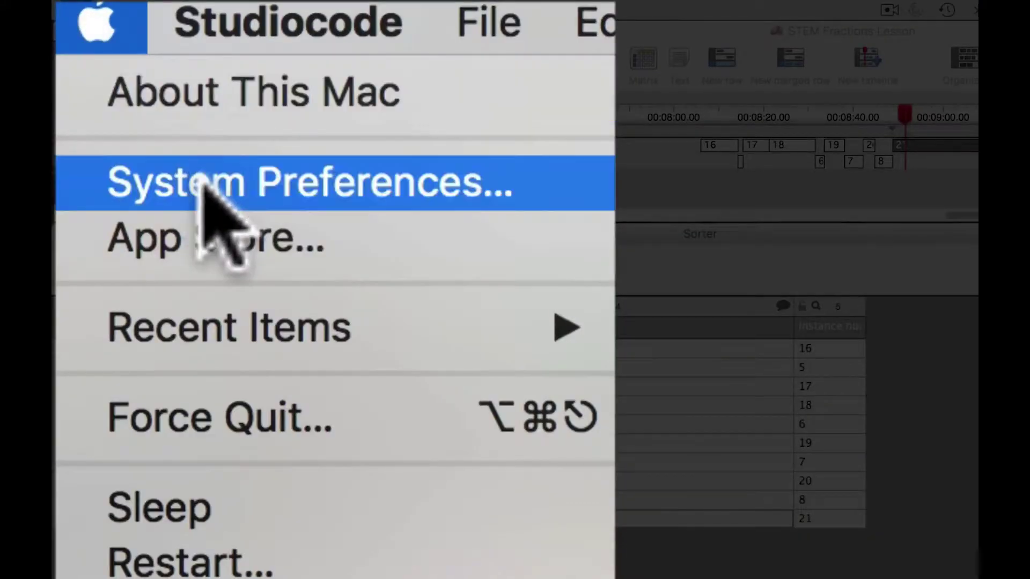
left_click(109, 58)
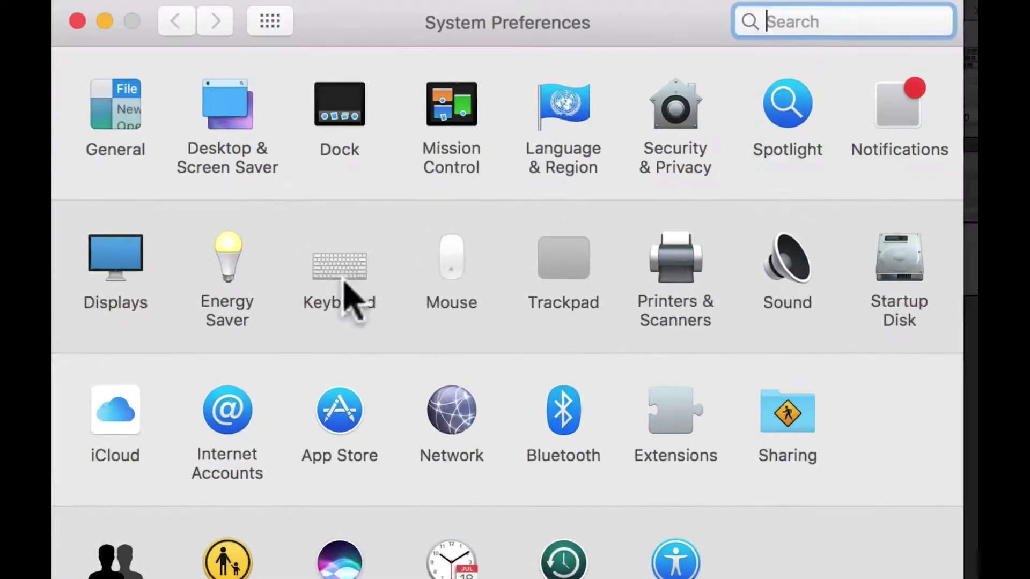
left_click(343, 283)
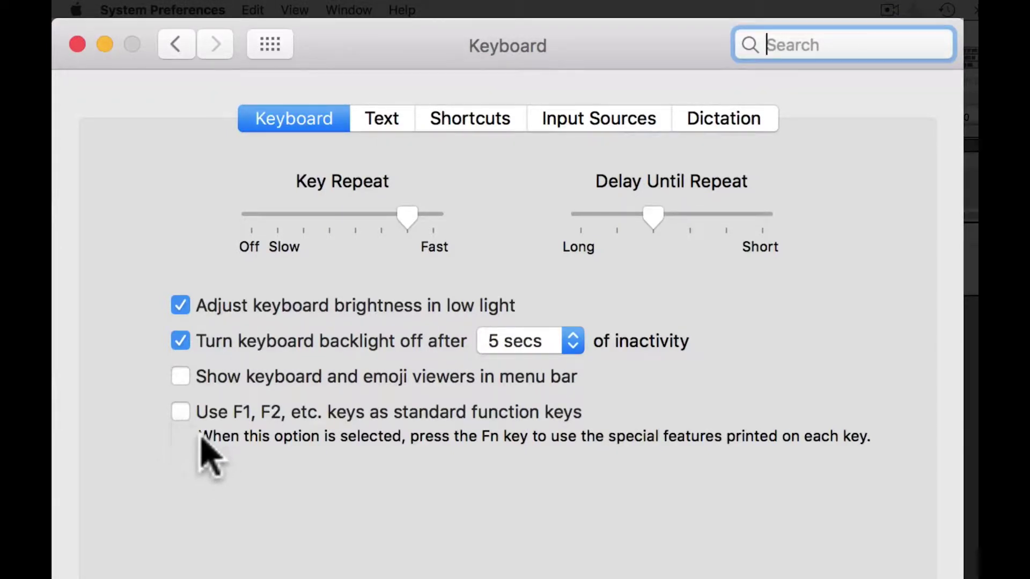
left_click(177, 416)
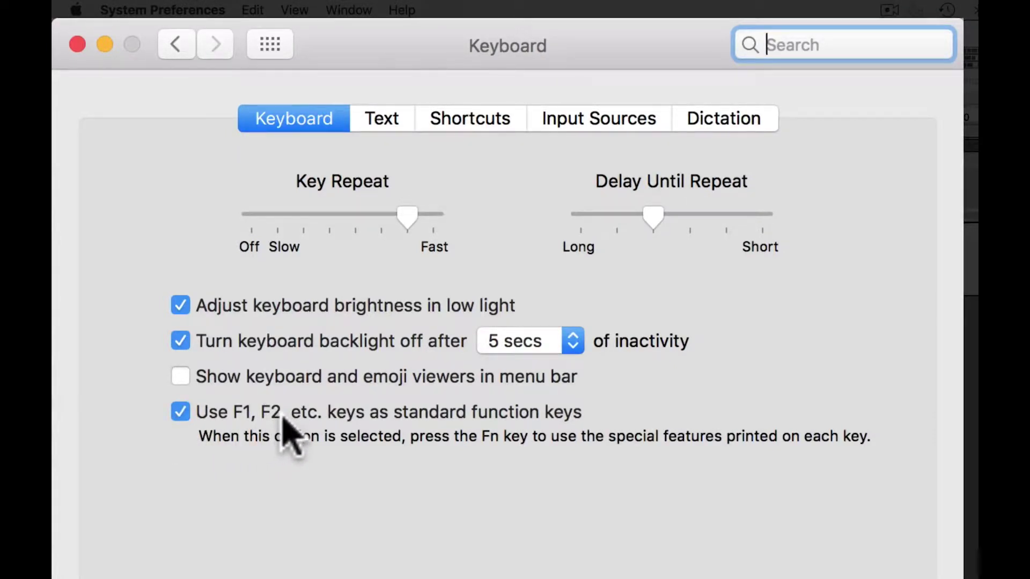
Turn off the standard function keys option and lower the display brightness with the special features of the function keys.
left_click(180, 412)
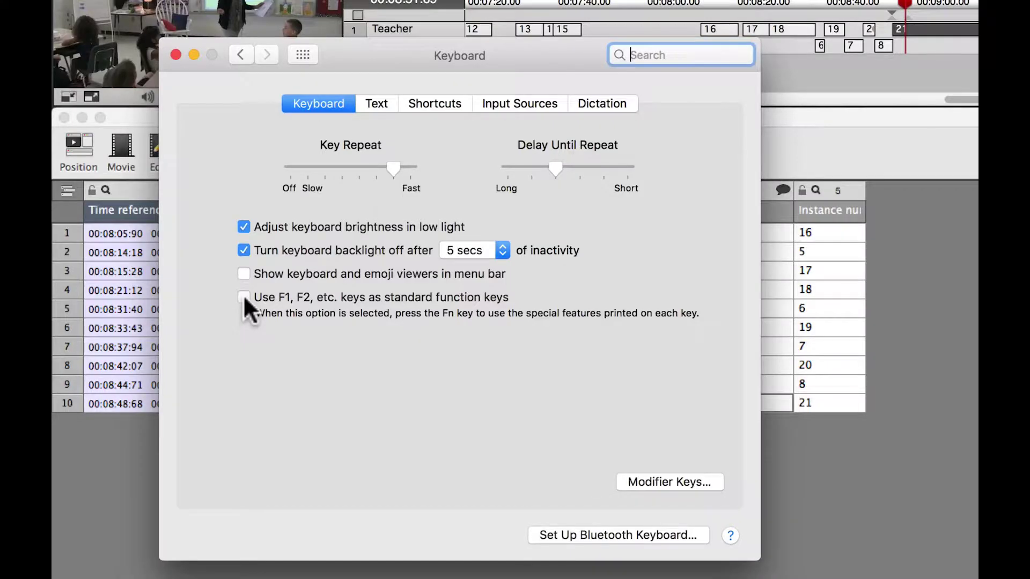
key("XF86MonBrightnessDown")
key("XF86MonBrightnessDown")
key("XF86MonBrightnessDown")
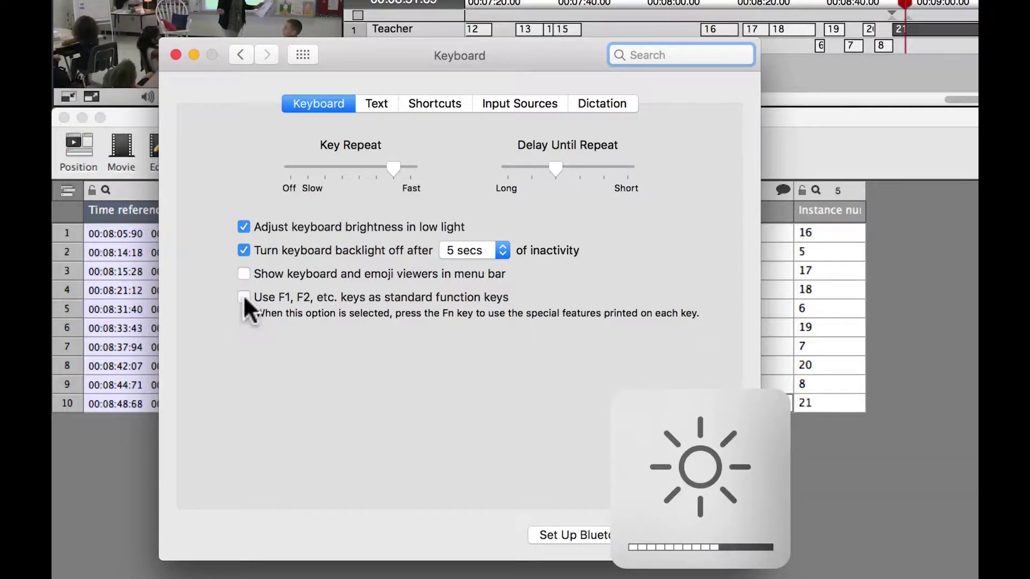
key("XF86MonBrightnessDown")
key("XF86MonBrightnessDown")
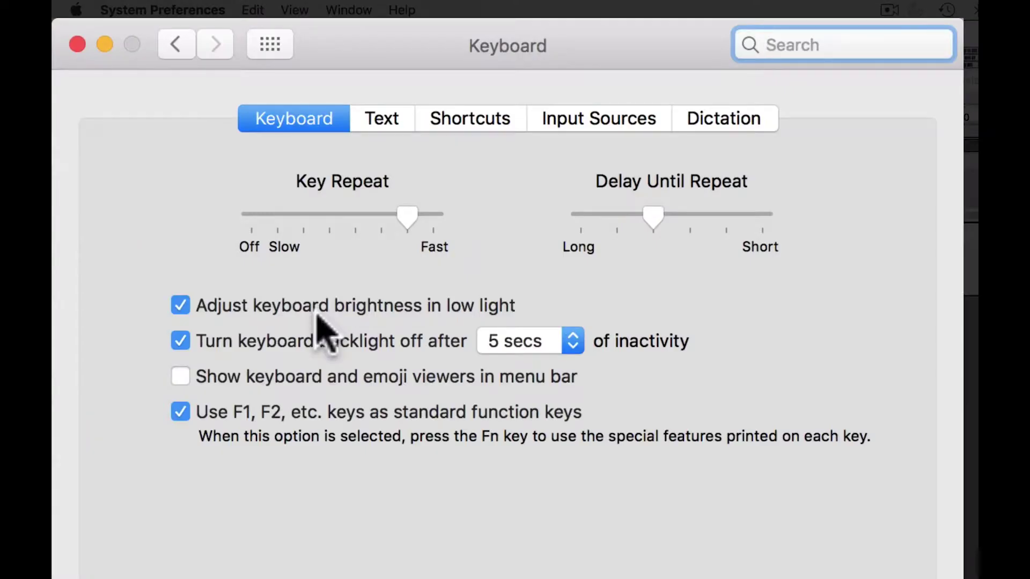
Disable the Mission Control shortcuts "Move left a space" and "Move right a space" and close System Preferences.
left_click(466, 126)
left_click(284, 248)
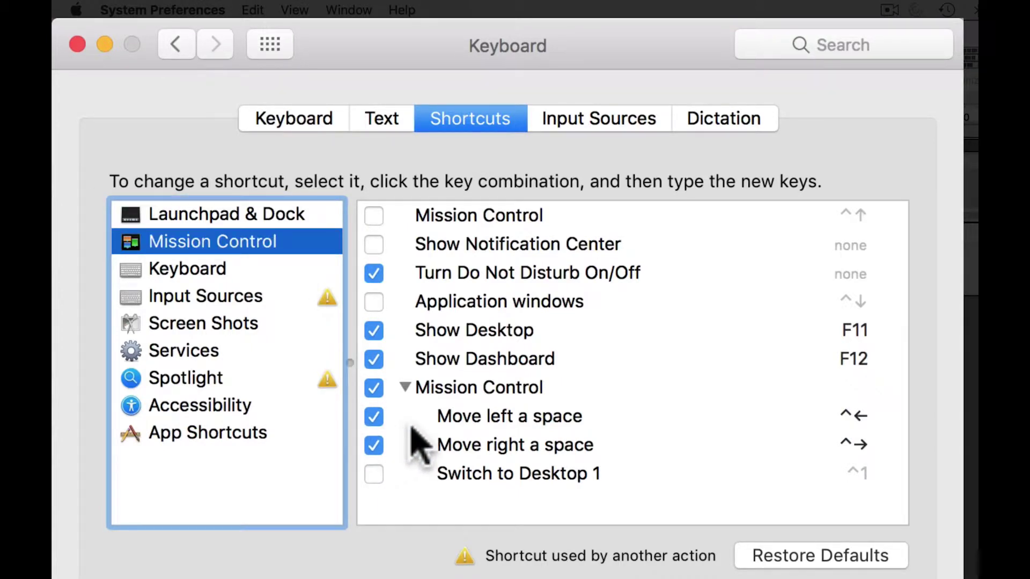
left_click(405, 387)
left_click(405, 387)
left_click(374, 416)
left_click(376, 443)
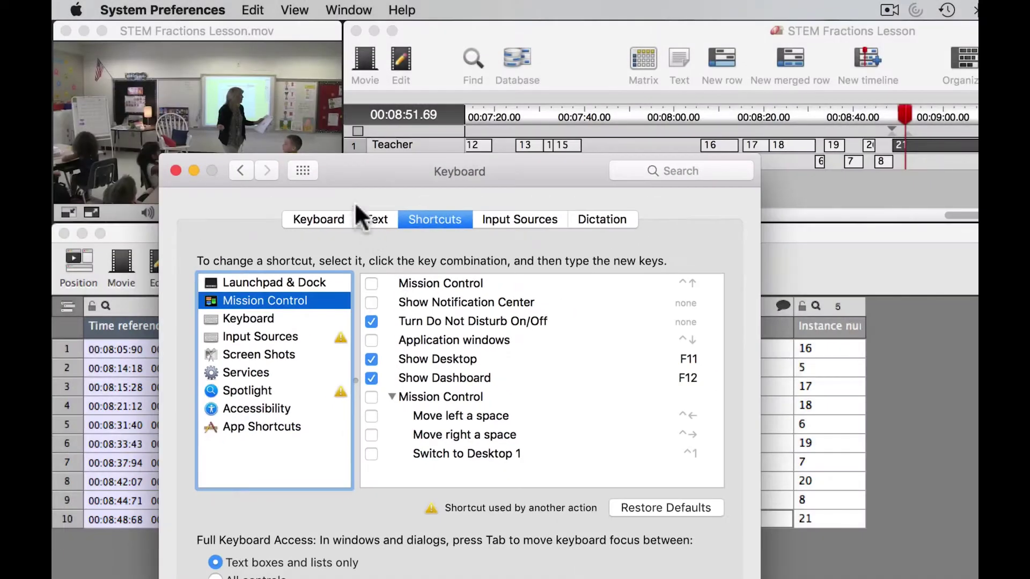
left_click(304, 170)
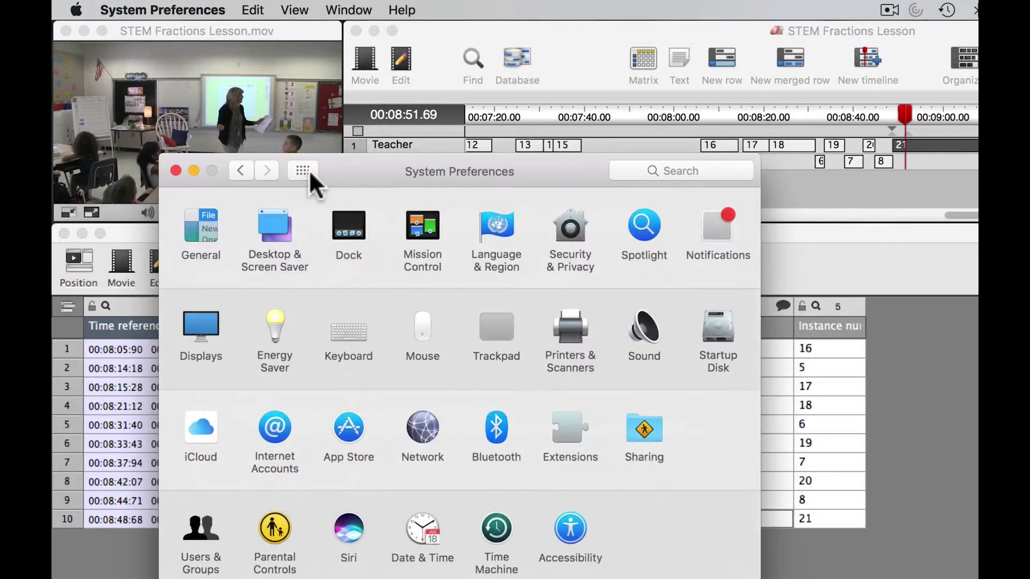
left_click(176, 171)
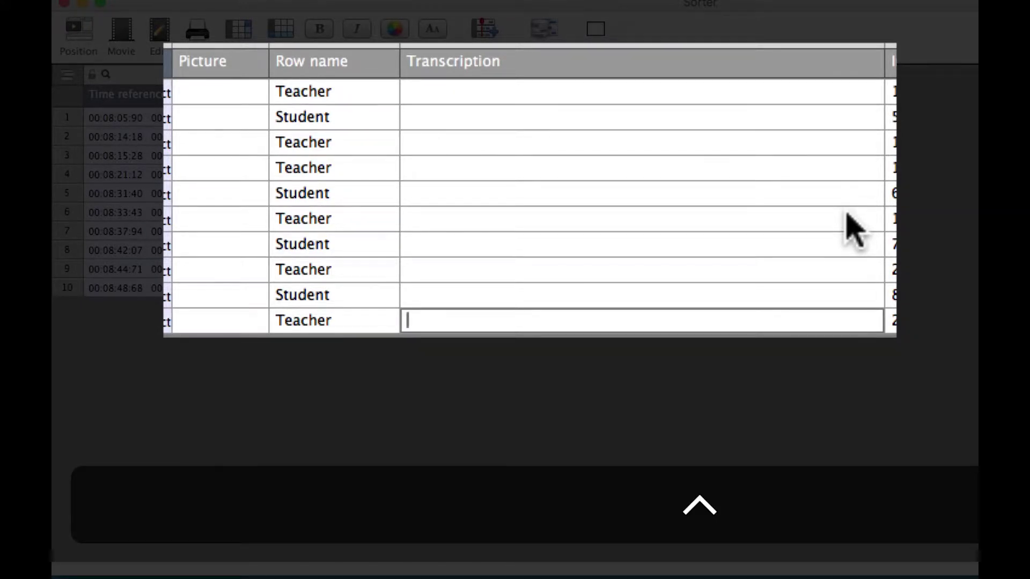
Move the Sorter's cell focus from row 10 up to row 4's Transcription cell, passing through the Row name column.
key("ctrl+Up")
key("ctrl+Up")
key("ctrl+Up")
key("ctrl+Left")
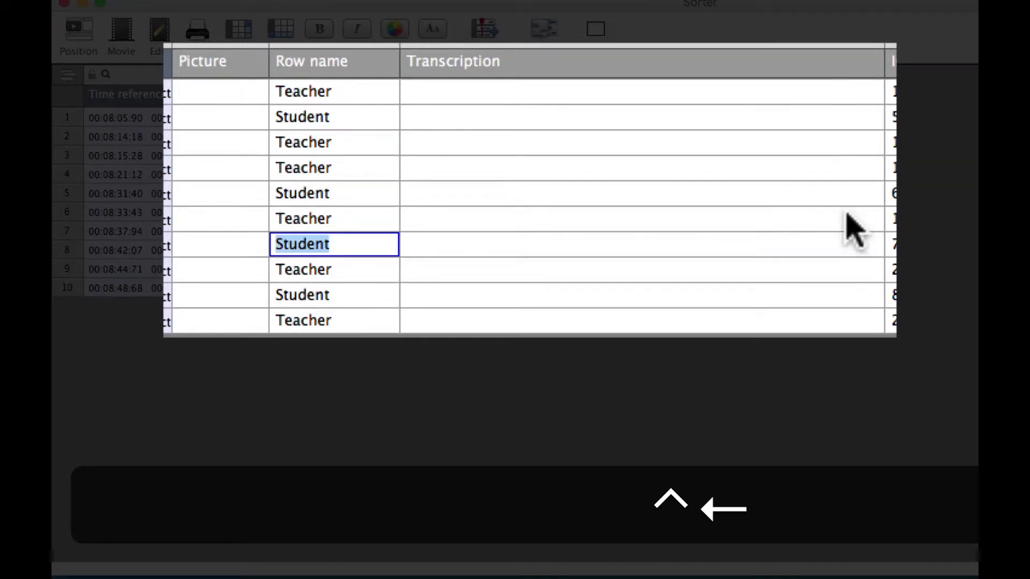
key("ctrl+Left")
key("ctrl+Up")
key("ctrl+Right")
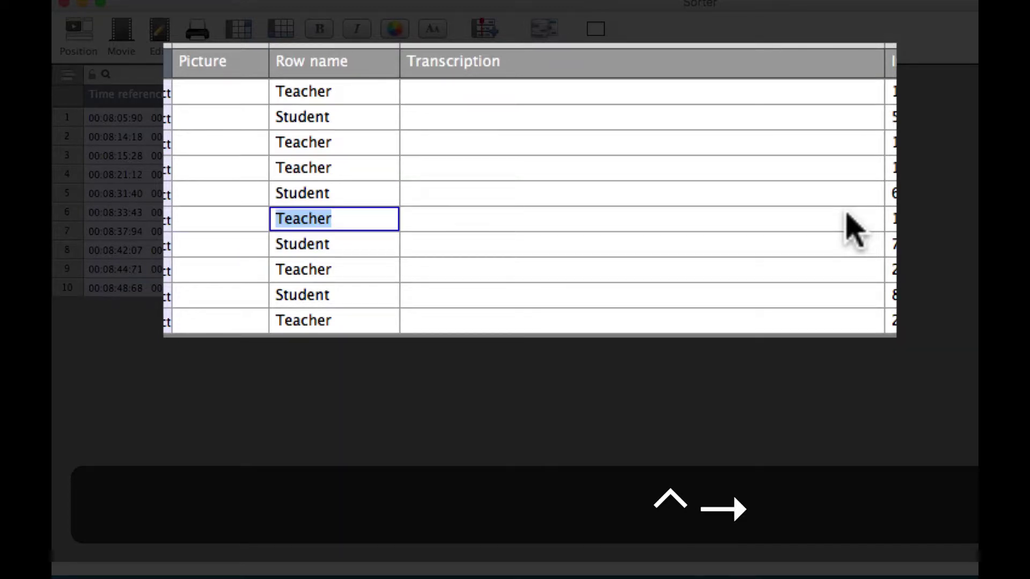
key("ctrl+Right")
key("ctrl+Up")
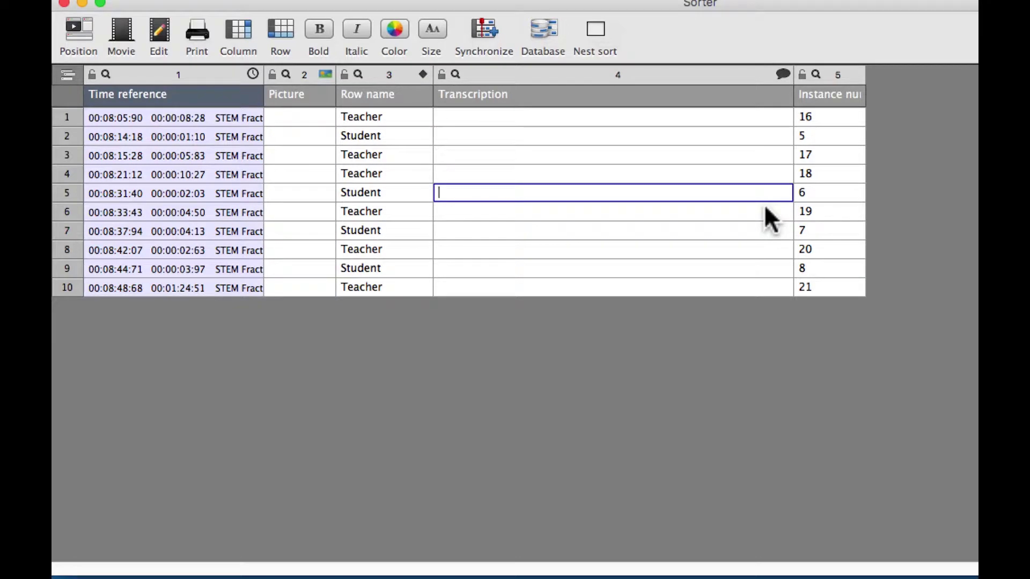
key("ctrl+Up")
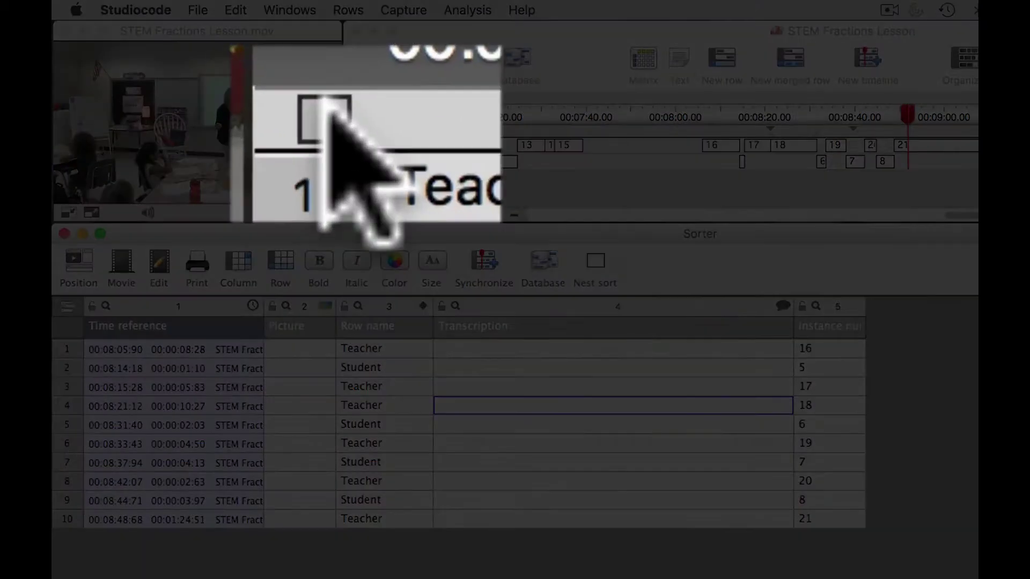
Enable the checkbox above the timeline's row names and load row 4's Teacher clip, with its Transcription cell active.
left_click(358, 129)
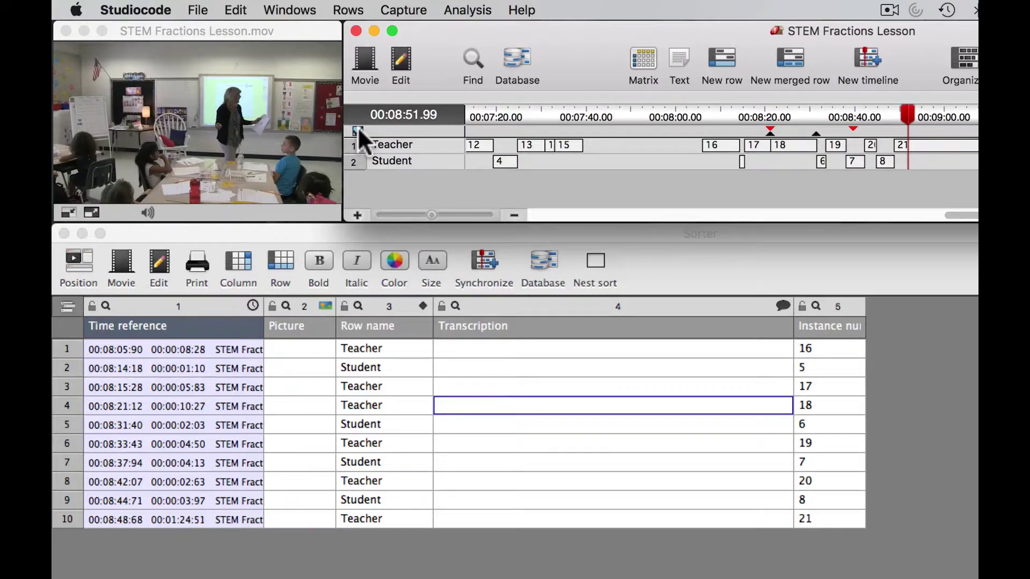
left_click(358, 130)
left_click(488, 403)
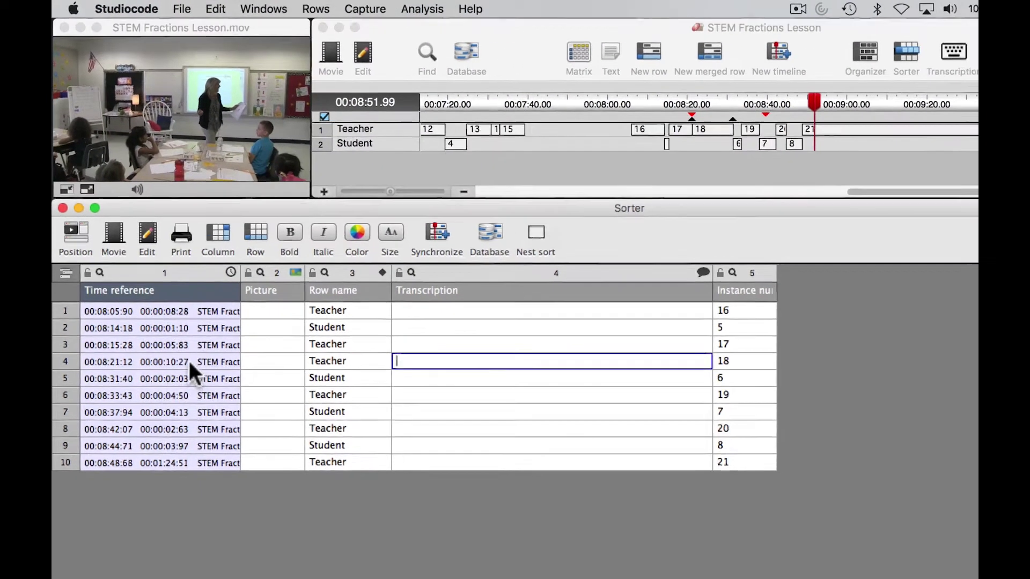
left_click(232, 407)
left_click(379, 331)
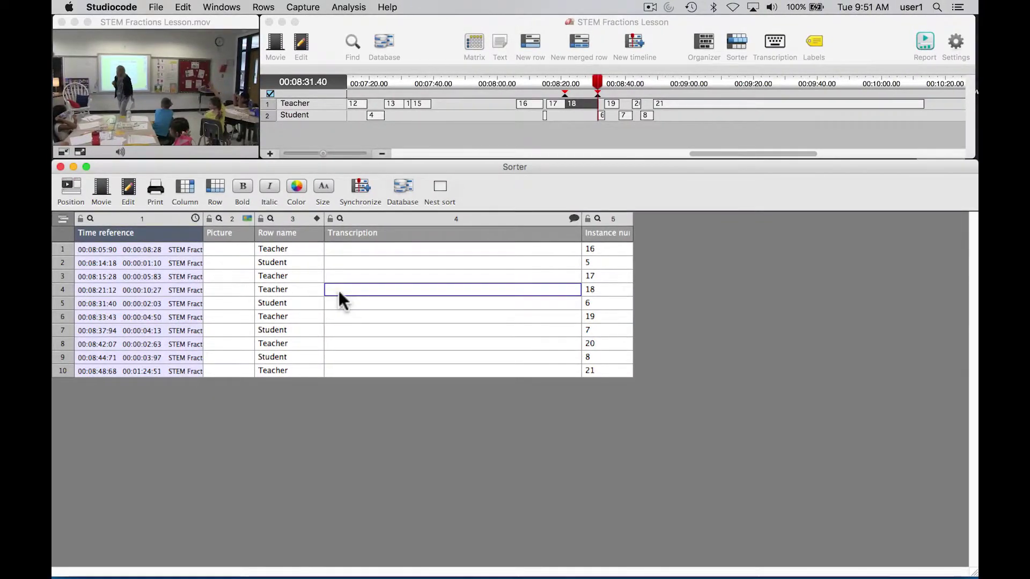
Shift the black playback range markers forward along the timeline and bring them back to Teacher instance 18.
key("F1")
key("F2")
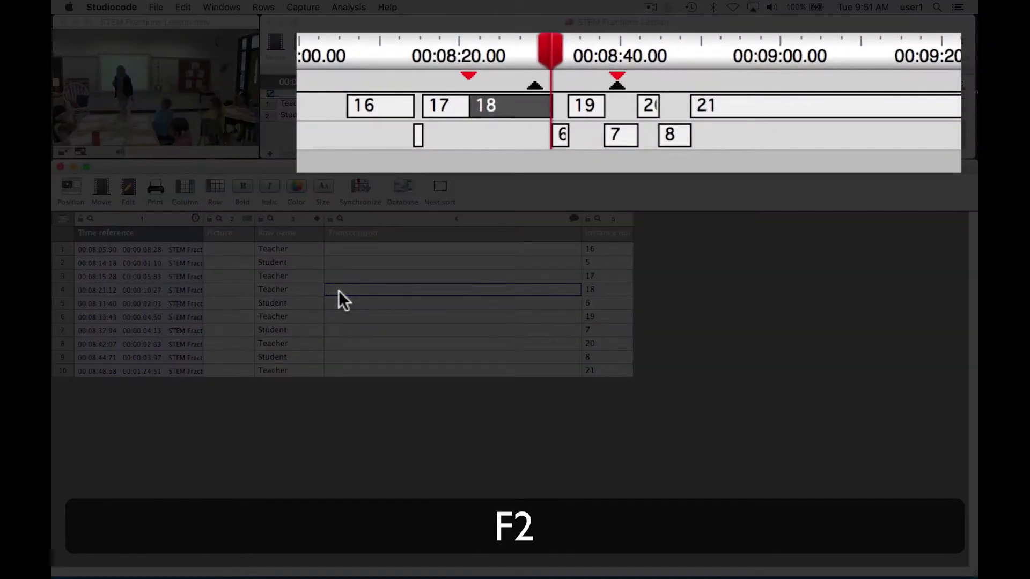
key("F2")
key("F1")
key("F1")
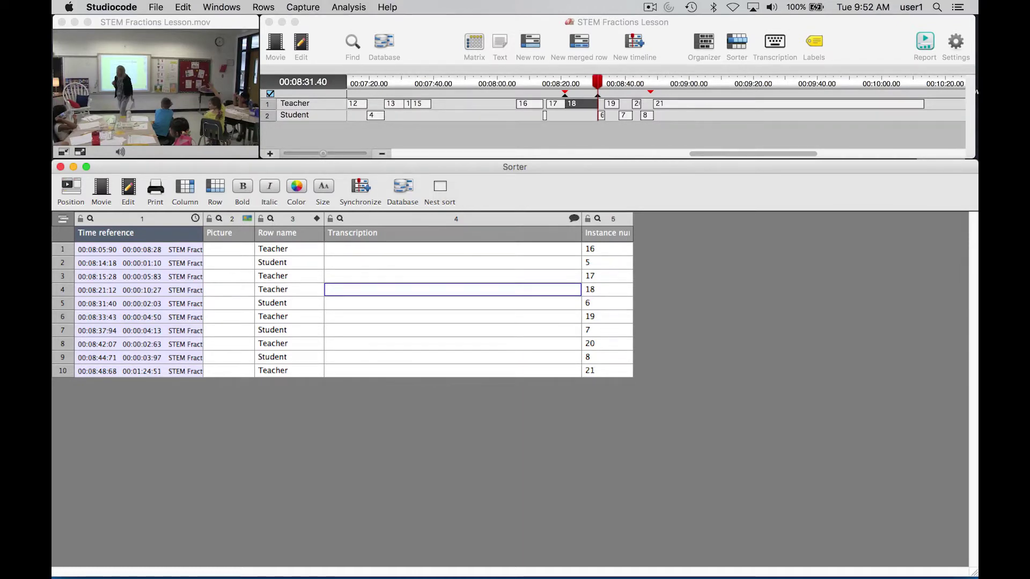
Play, pause and reverse the movie within Teacher instance 18 while keeping row 4's Transcription cell active.
key("ctrl+l")
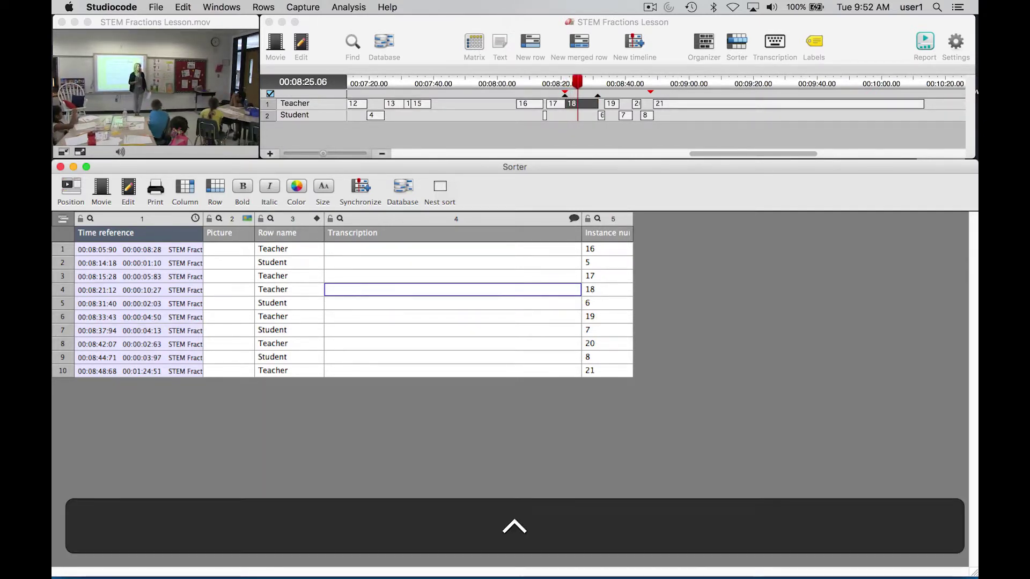
key("ctrl+k")
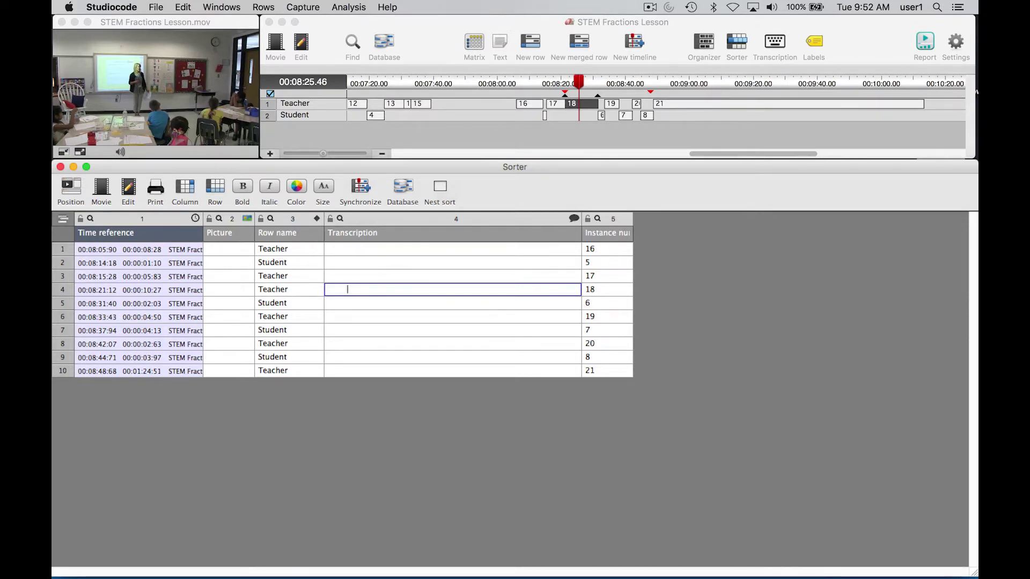
key("ctrl+j")
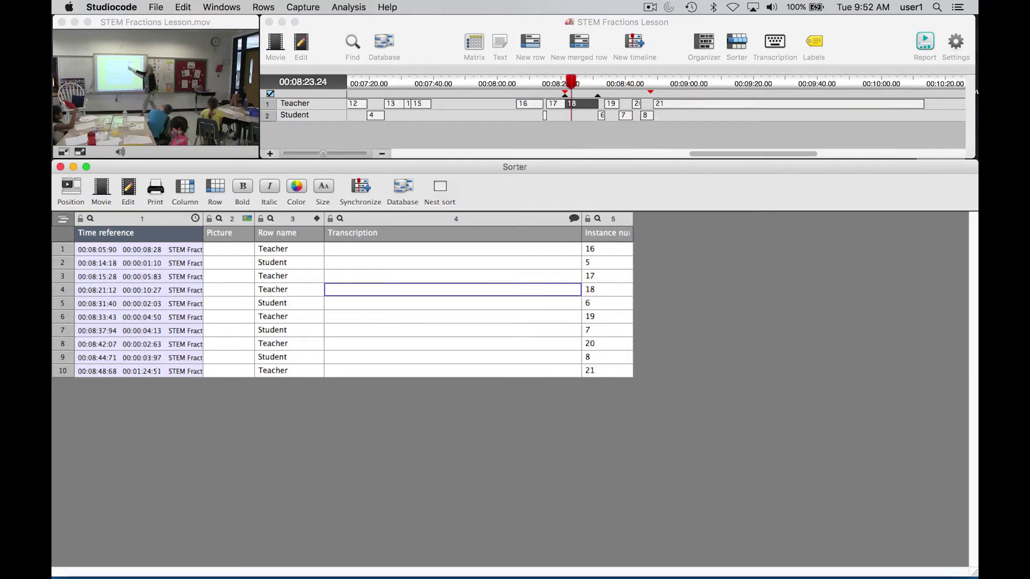
key("ctrl+k")
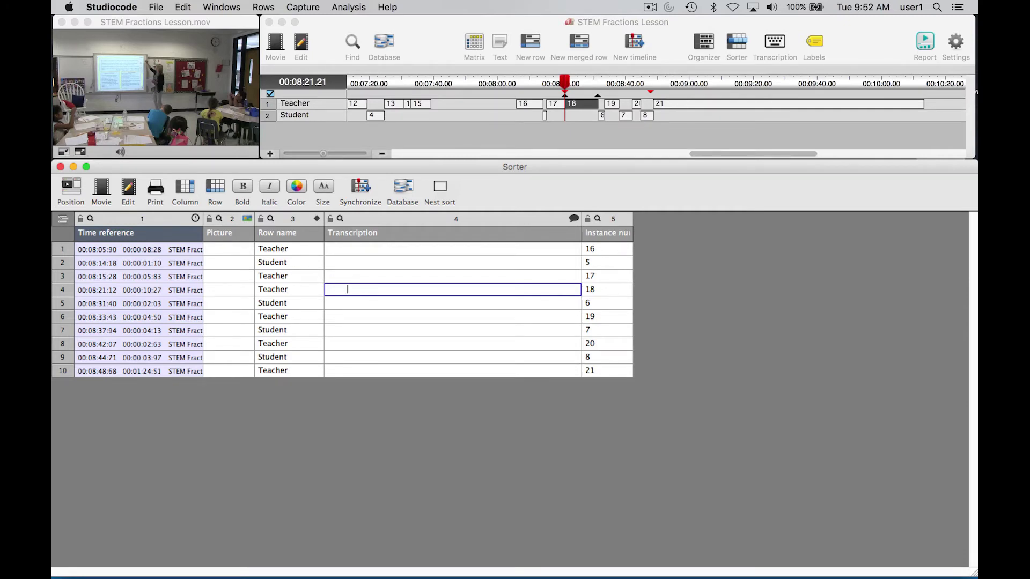
key("ctrl+l")
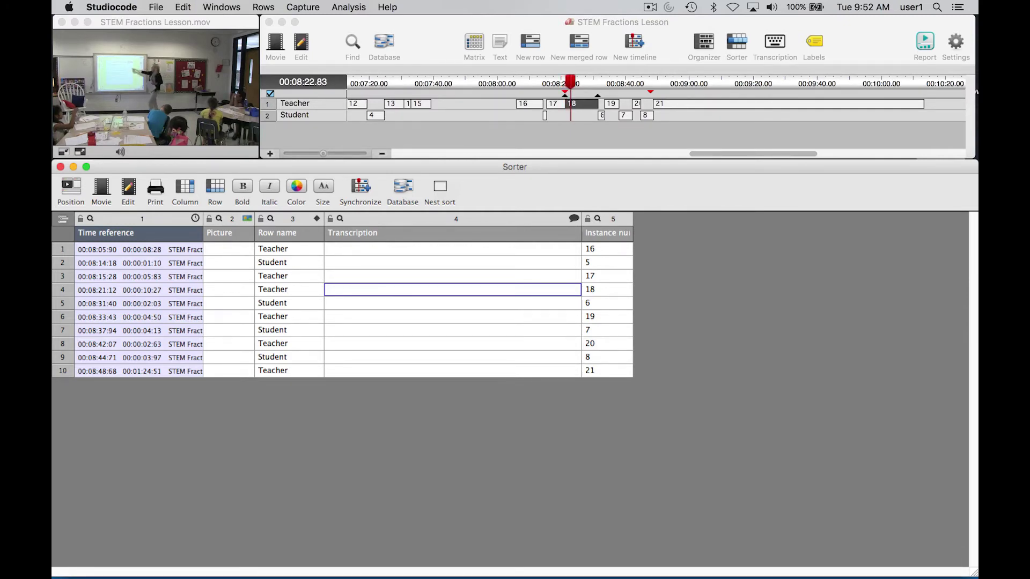
key("ctrl+k")
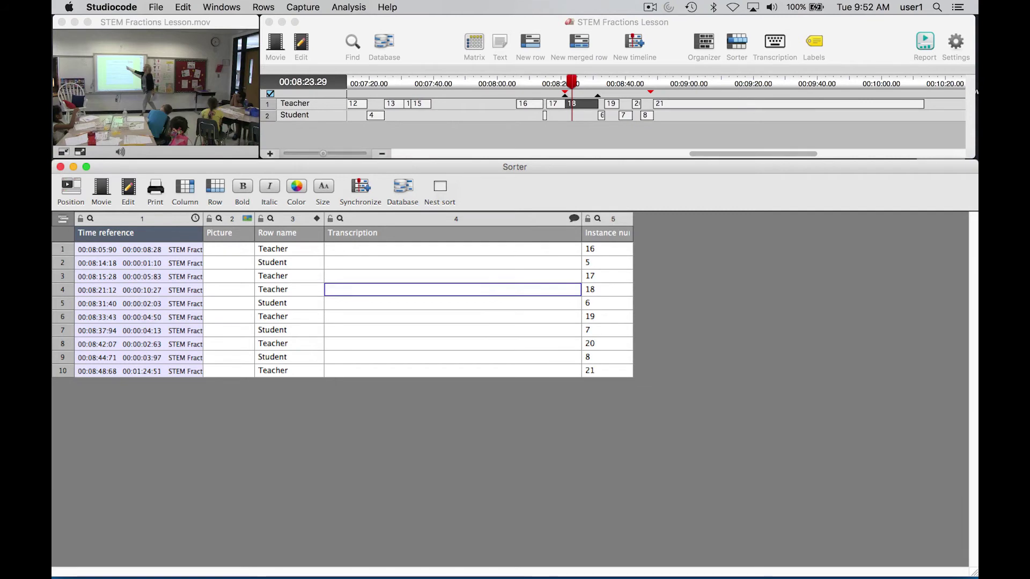